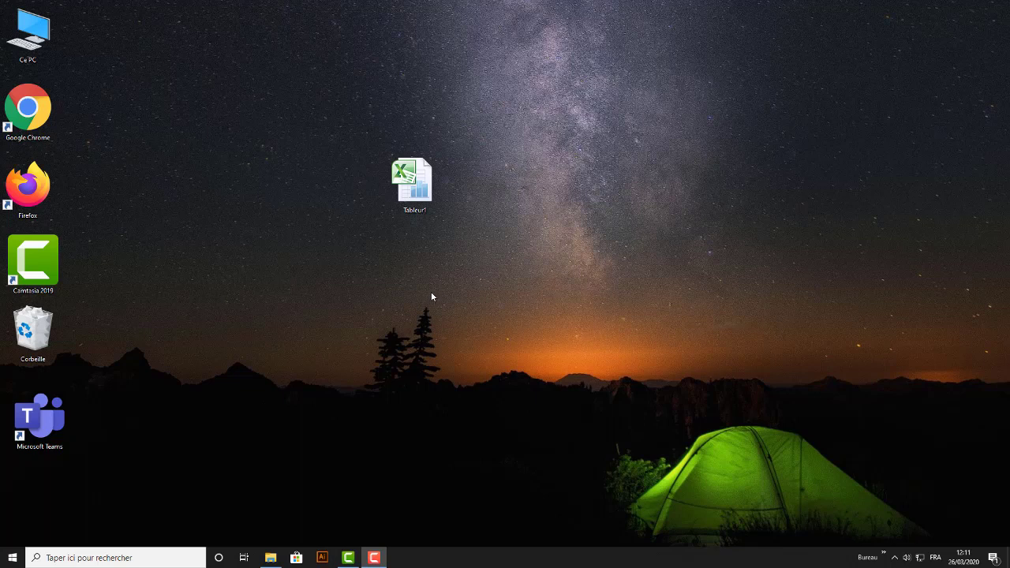
# Open the Tableur1 workbook from the desktop and look through the Activité1 table down to its summary rows.
pyautogui.doubleClick(423, 206)
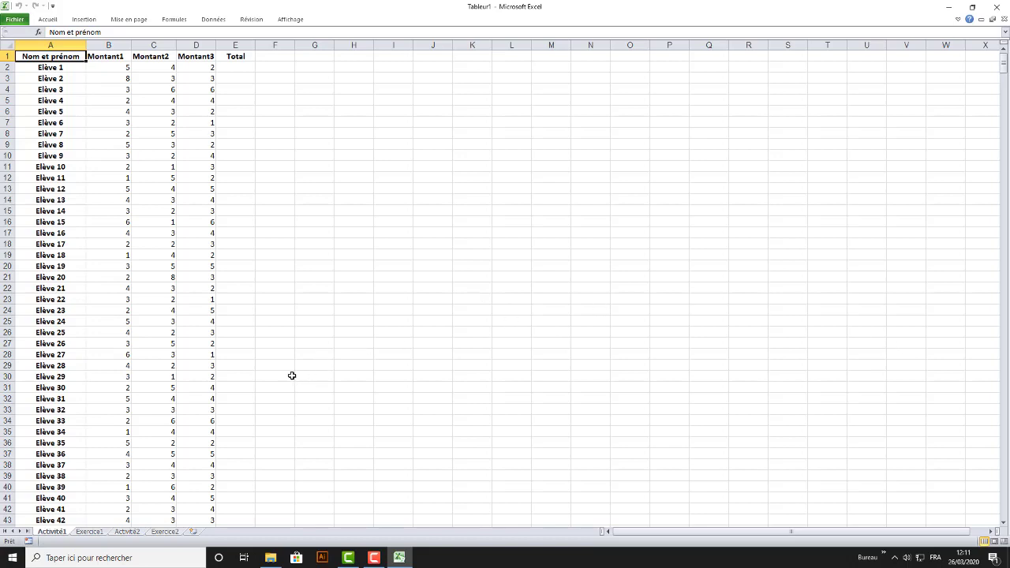
pyautogui.scroll(-2, 292, 376)
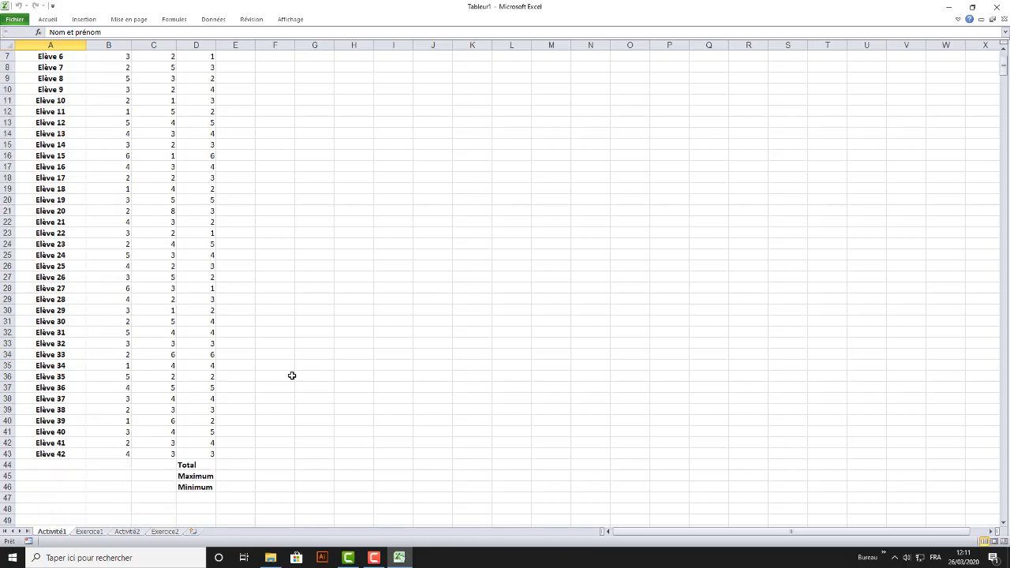
pyautogui.scroll(2, 292, 376)
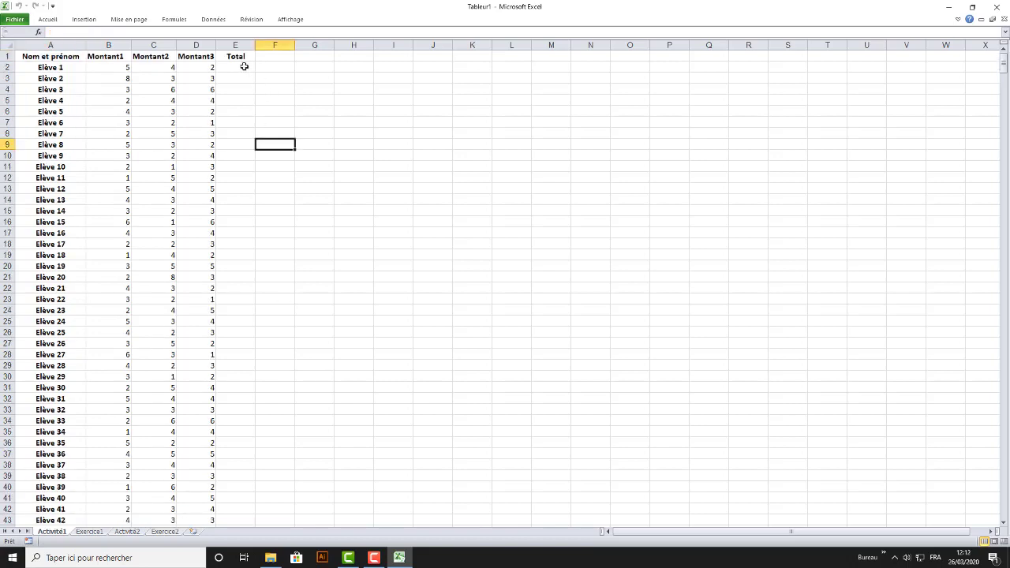
# Enter the formula =B2+C2+D2 in E2 to total the three amounts for Elève 1.
pyautogui.click(240, 69)
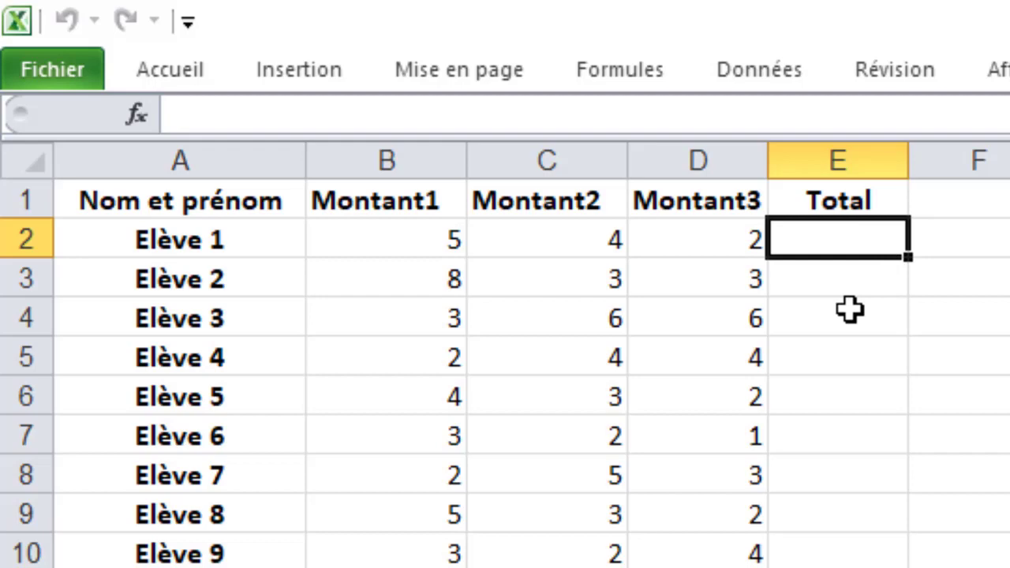
pyautogui.write('=')
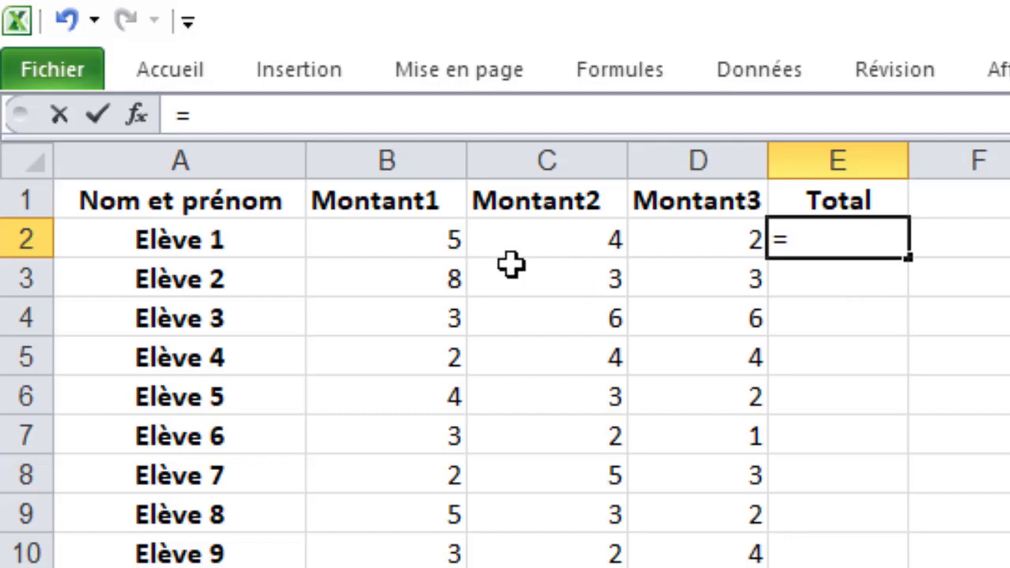
pyautogui.click(407, 243)
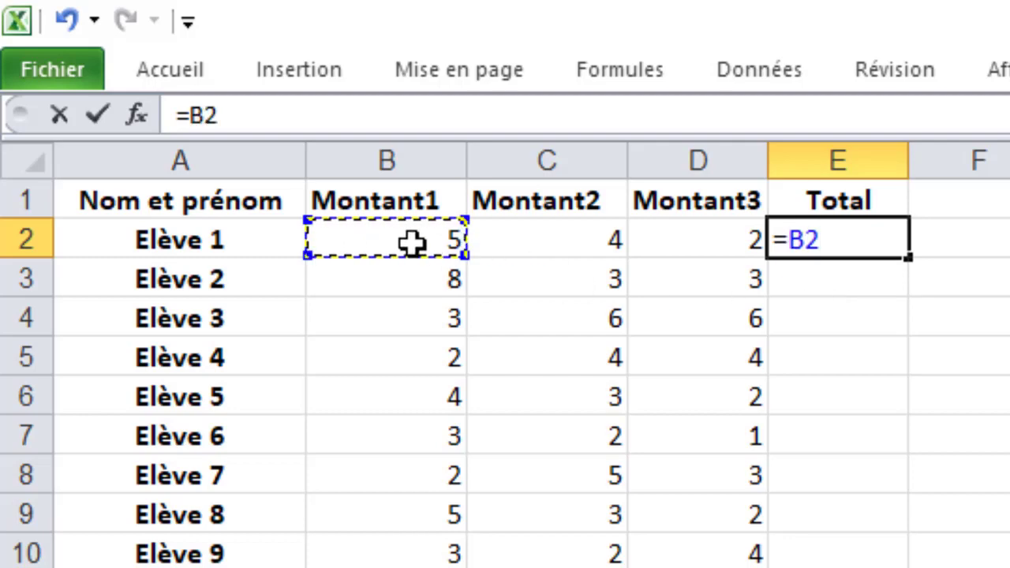
pyautogui.write('+')
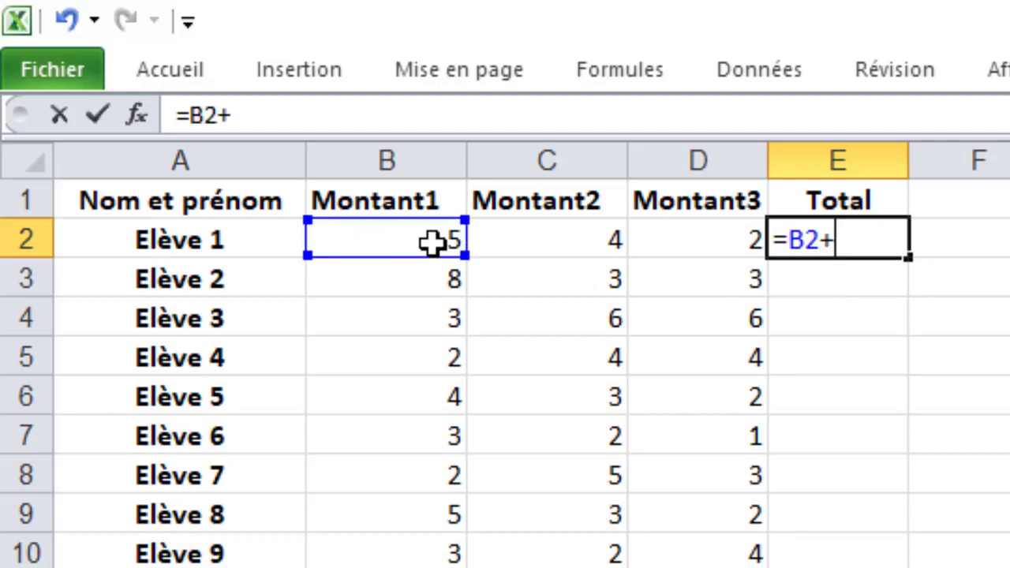
pyautogui.click(536, 232)
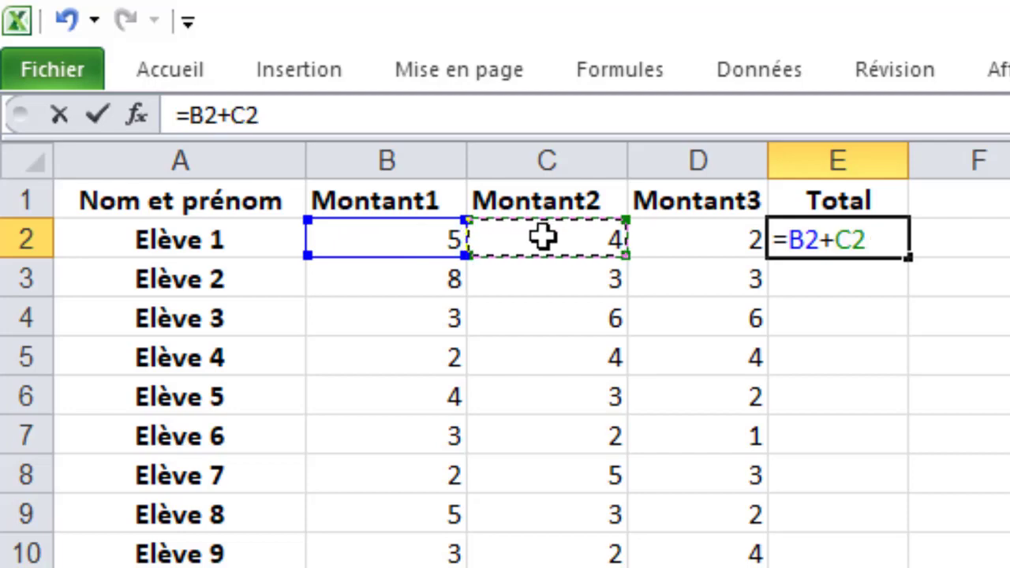
pyautogui.write('+')
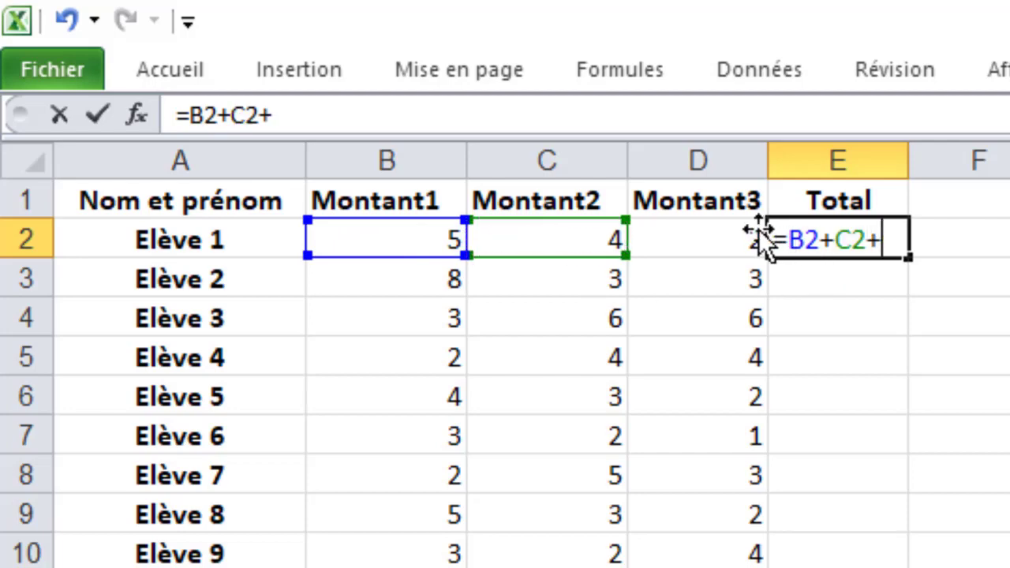
pyautogui.click(712, 231)
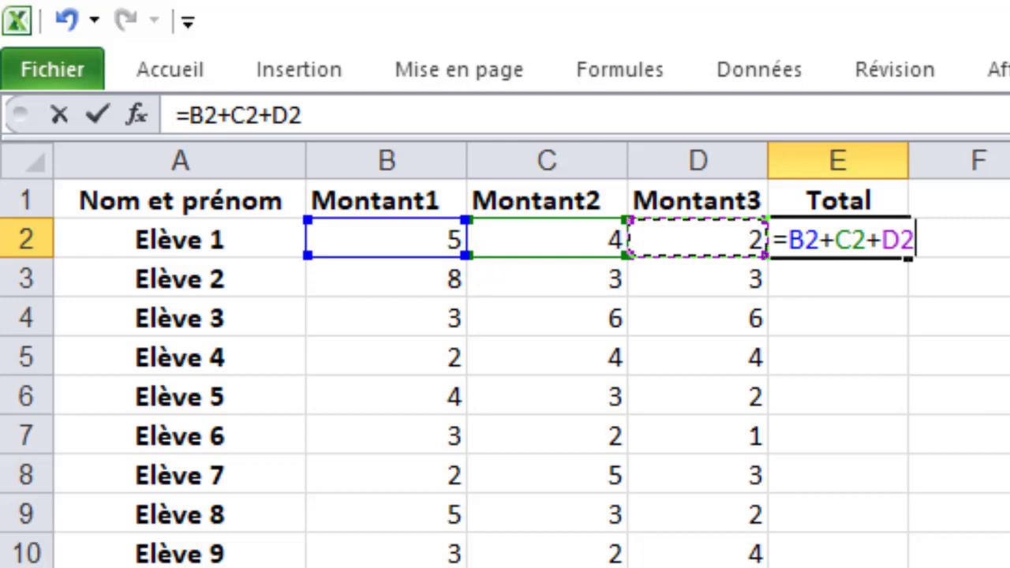
pyautogui.press('Return')
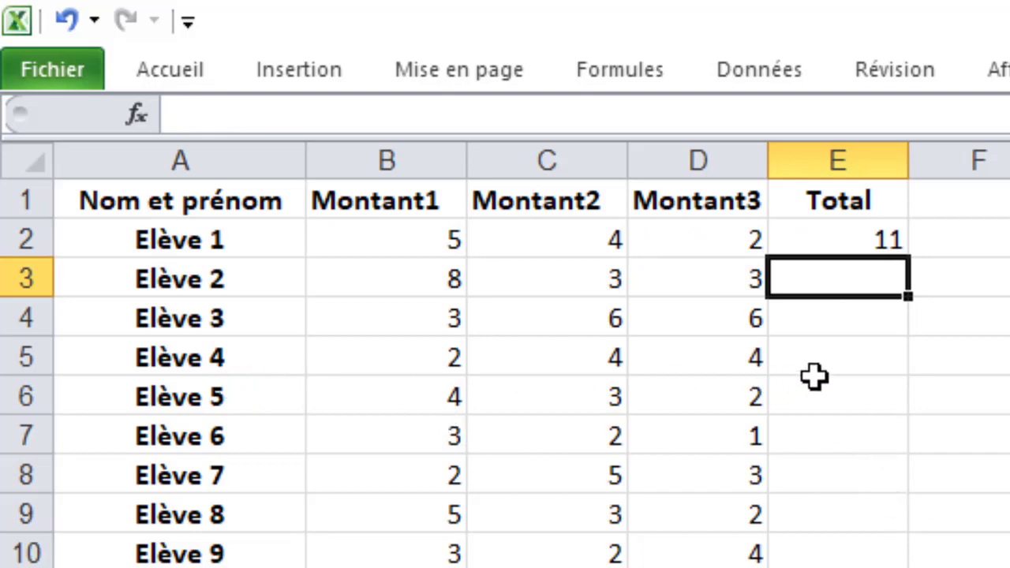
# Fill the total formula from E2 down to E43 for all the students and check the filled column.
pyautogui.click(877, 237)
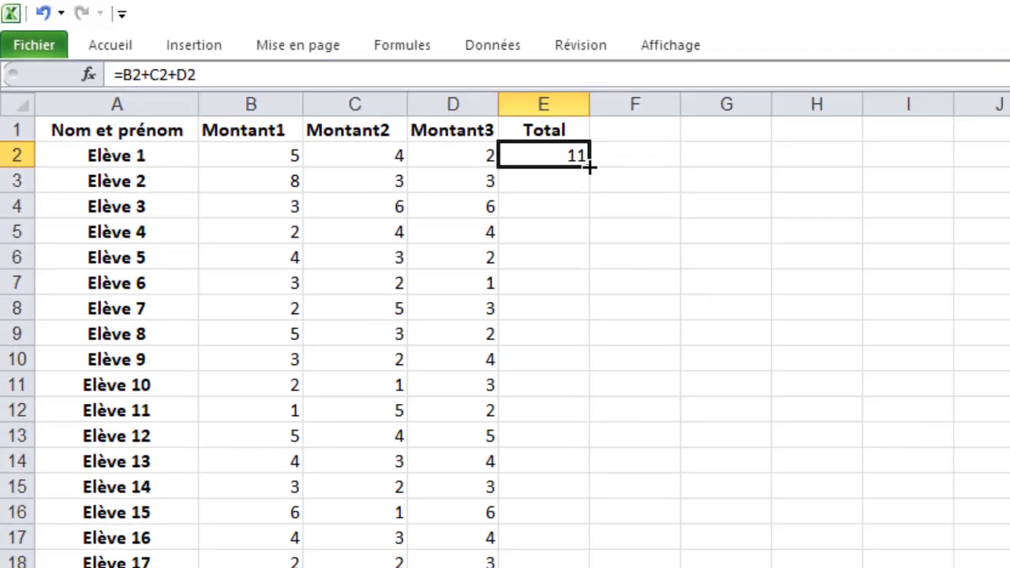
pyautogui.moveTo(907, 257); pyautogui.dragTo(275, 515)
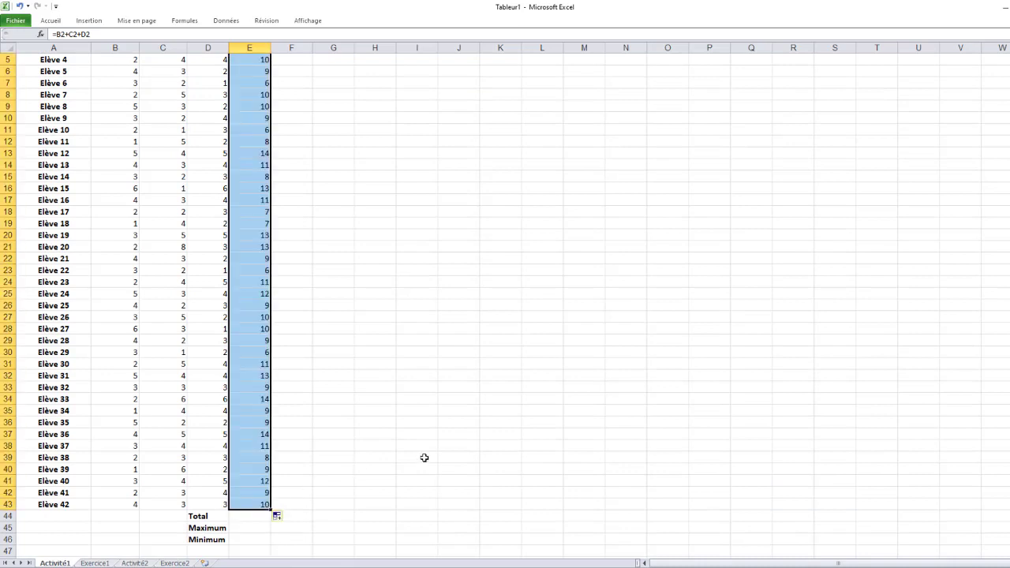
pyautogui.click(258, 406)
pyautogui.scroll(2, 376, 388)
# Enter an addition formula in the Total cell E44 that adds every cell individually from E2 to E43.
pyautogui.scroll(-1, 375, 388)
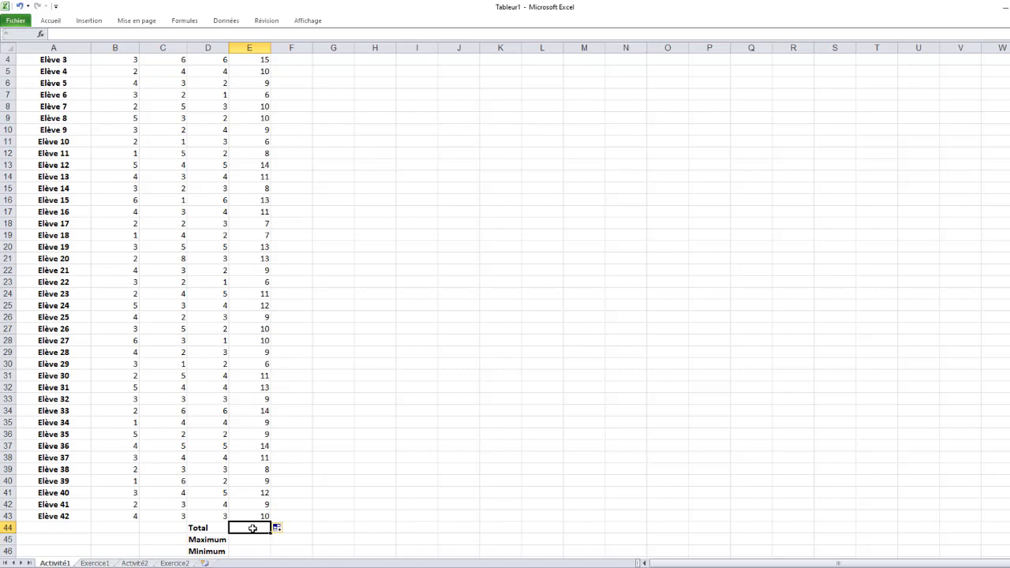
pyautogui.write('=')
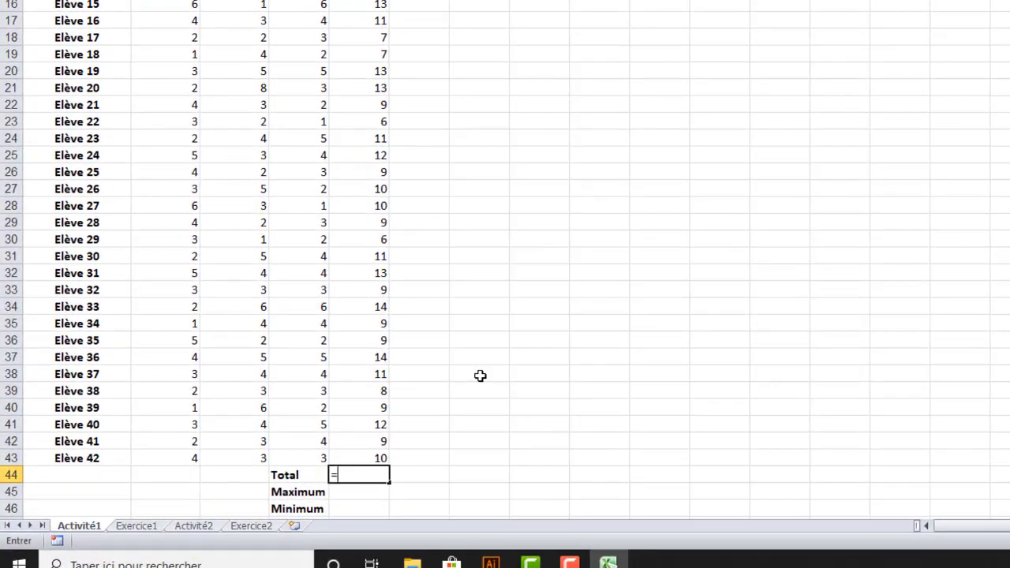
pyautogui.write('e2+e')
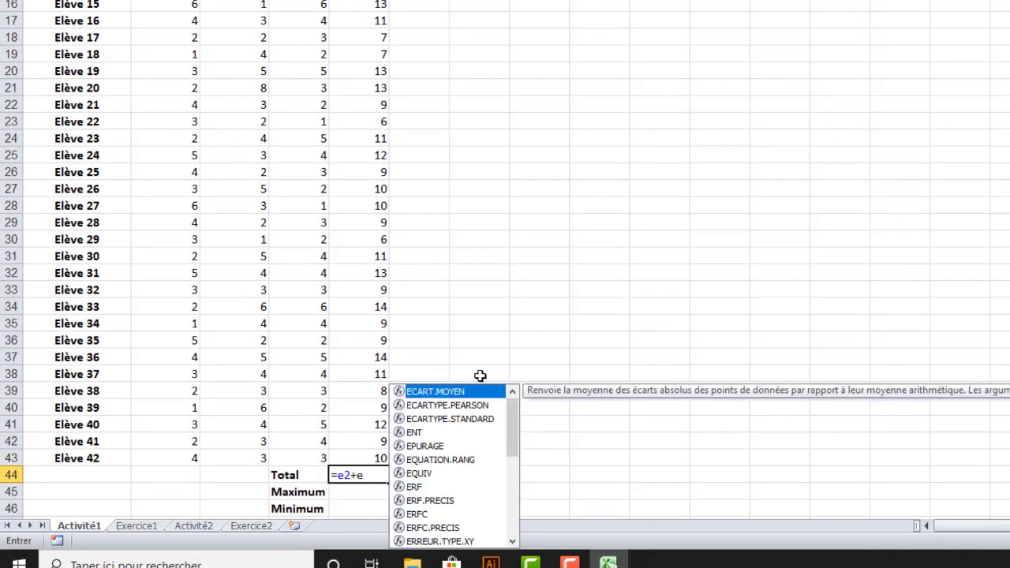
pyautogui.write('3')
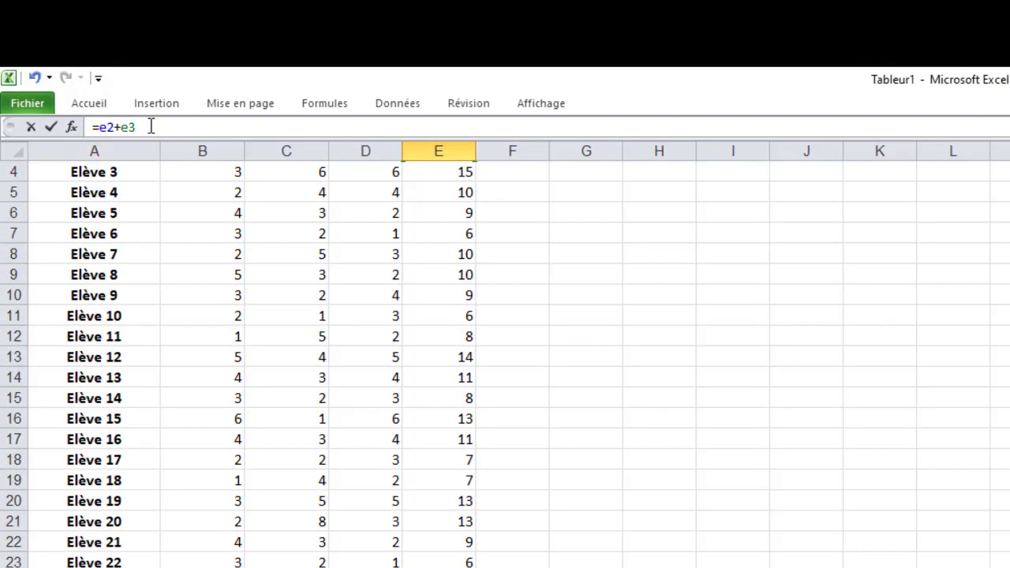
pyautogui.click(151, 127)
pyautogui.write('+e4+')
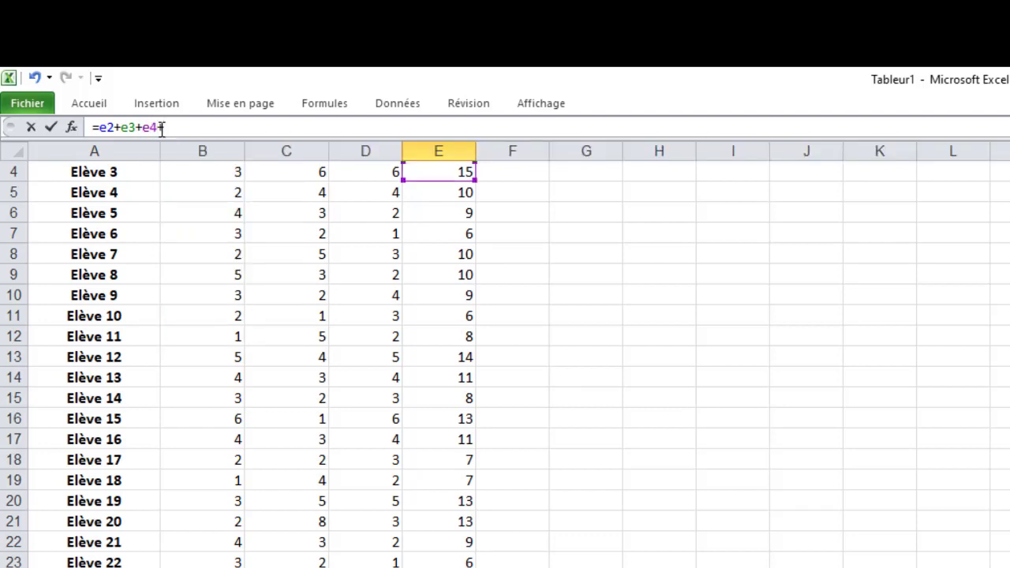
pyautogui.write('e5')
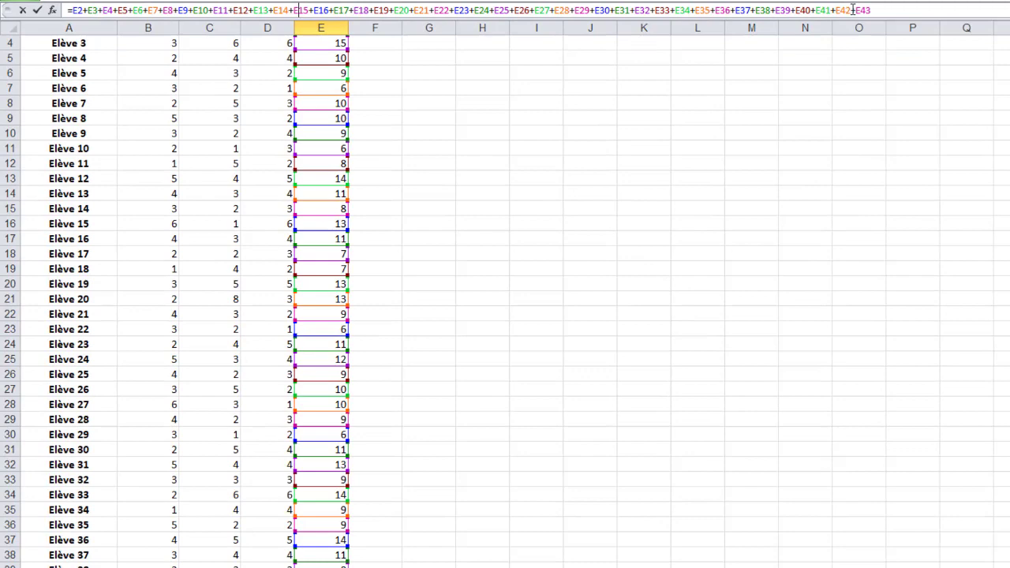
pyautogui.press('Return')
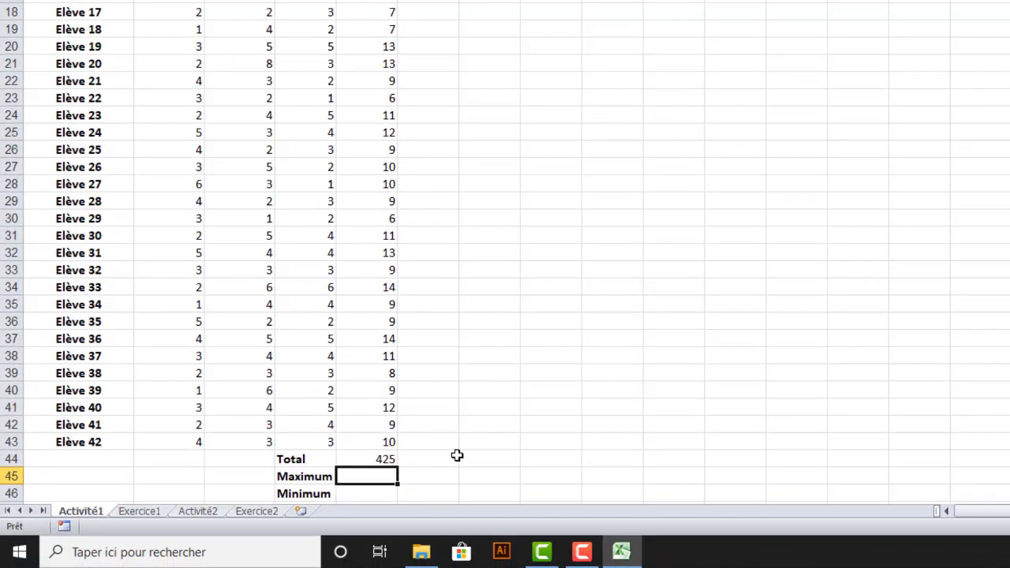
# Replace the Total formula in E44 with an automatic sum, =SOMME(E2:E43).
pyautogui.click(380, 459)
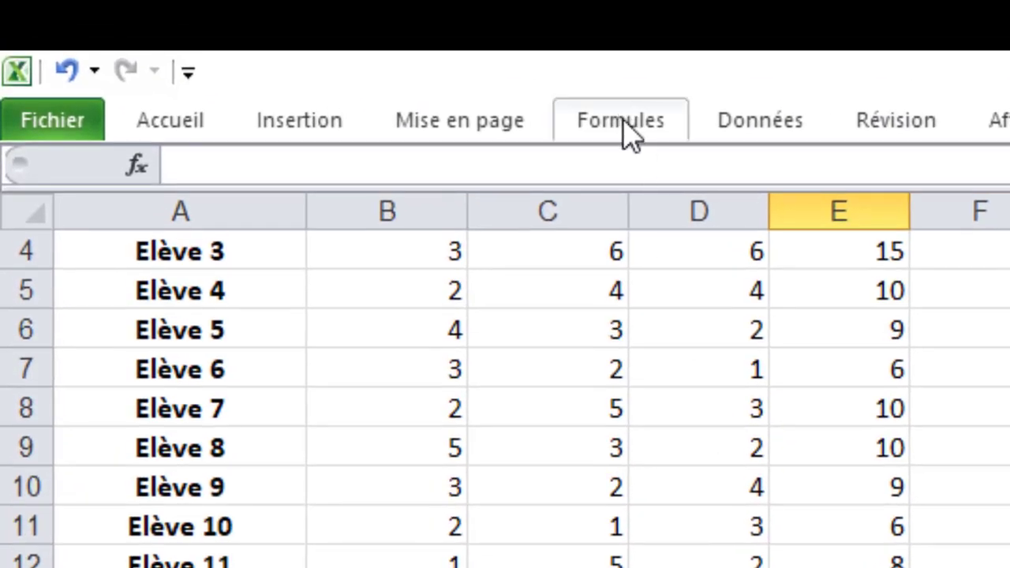
pyautogui.click(623, 121)
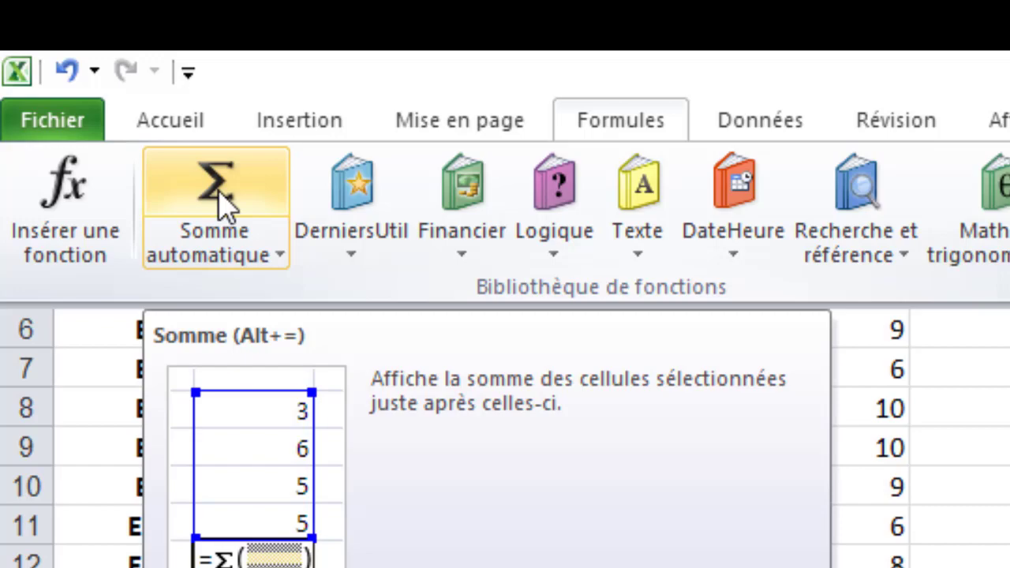
pyautogui.click(214, 190)
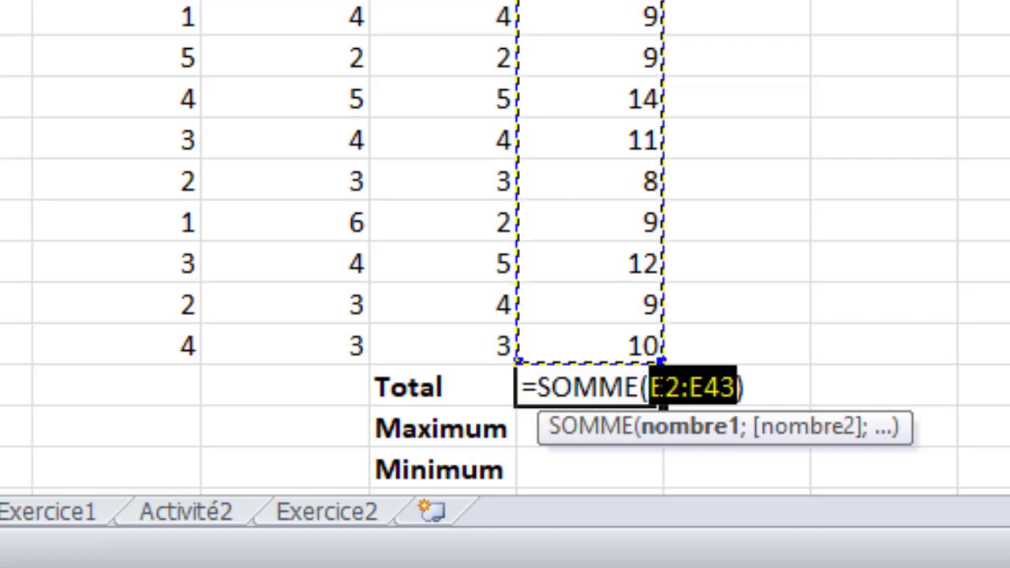
pyautogui.click(690, 386)
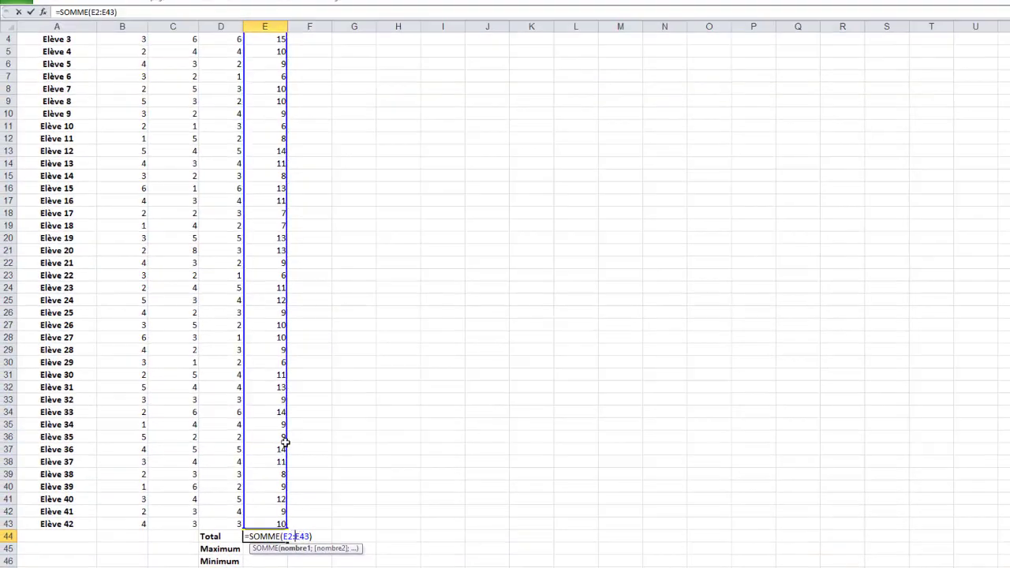
pyautogui.scroll(1, 261, 318)
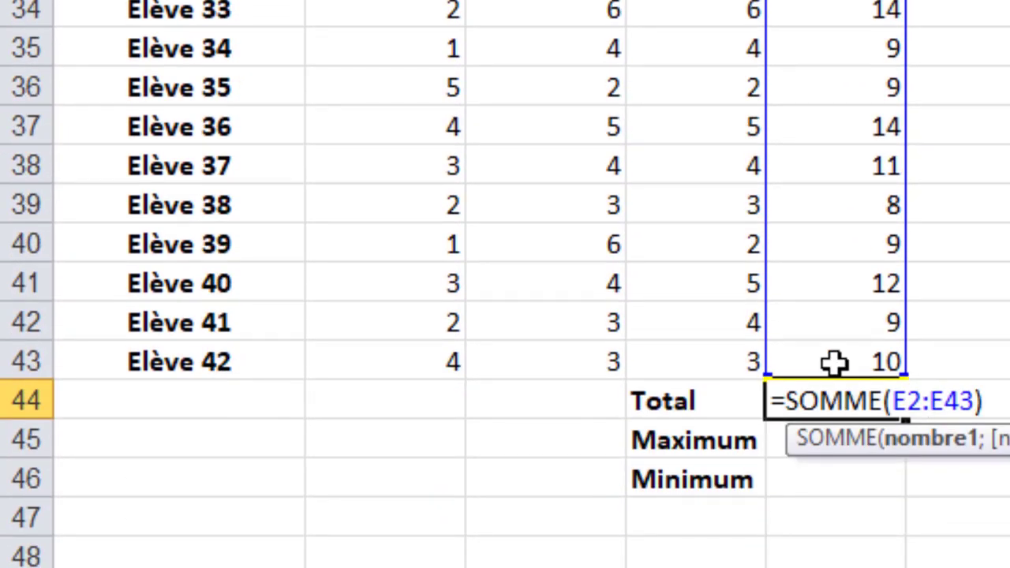
pyautogui.press('Return')
pyautogui.press('Return')
pyautogui.press('Return')
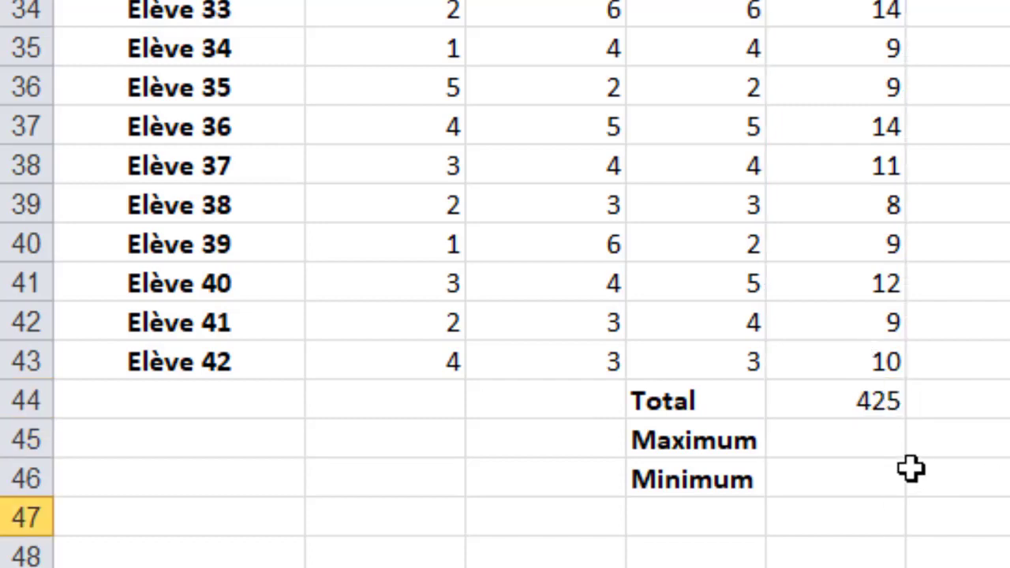
# Insert the MAX function in the Maximum cell E45 and correct its range to get =MAX(E2:E43).
pyautogui.click(836, 436)
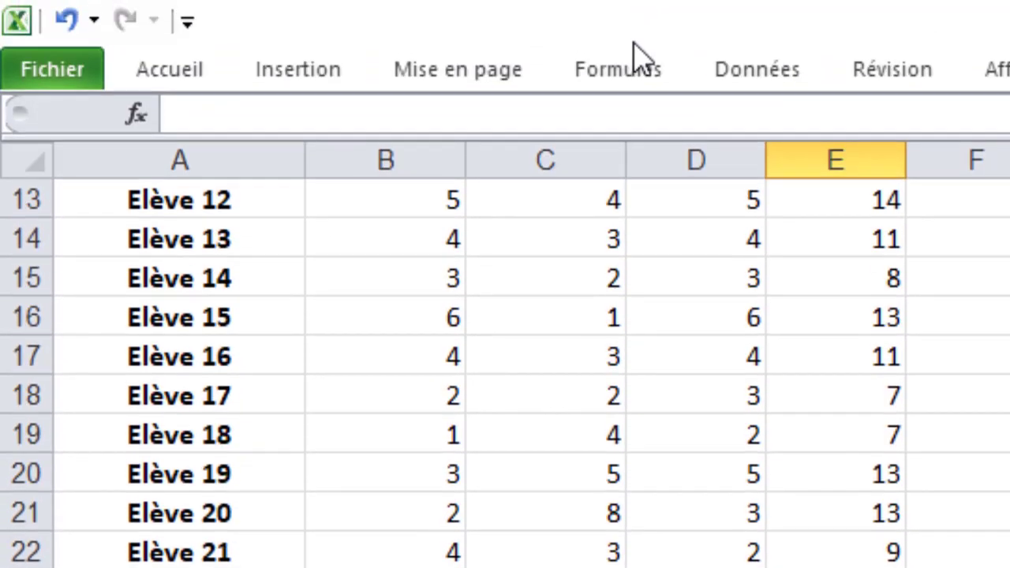
pyautogui.click(631, 77)
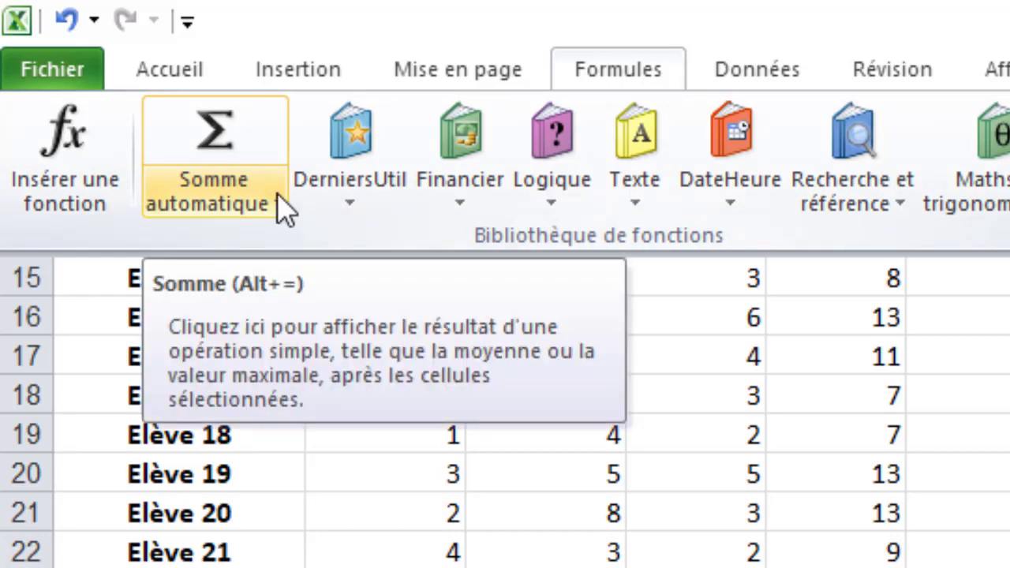
pyautogui.click(277, 196)
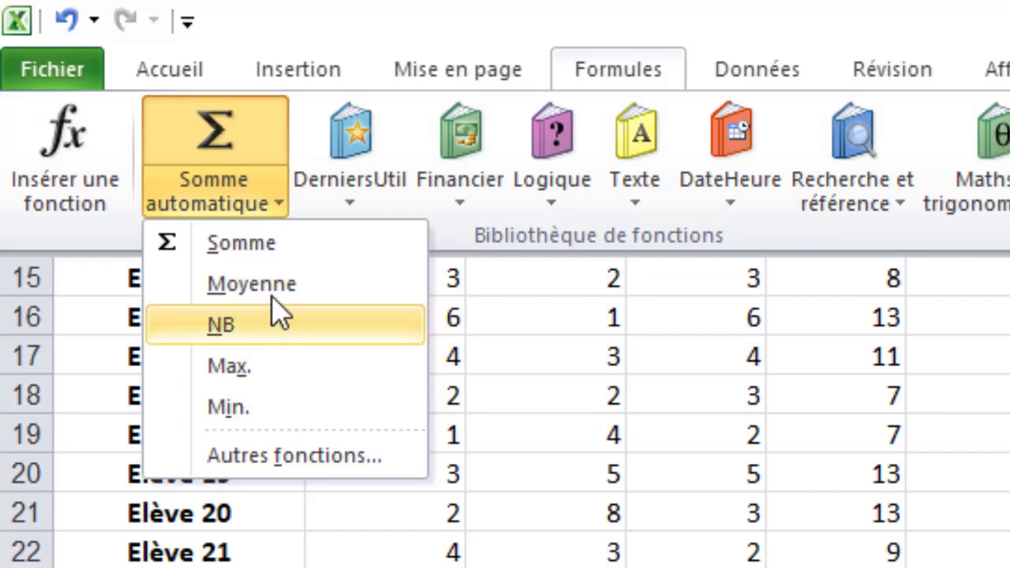
pyautogui.click(306, 370)
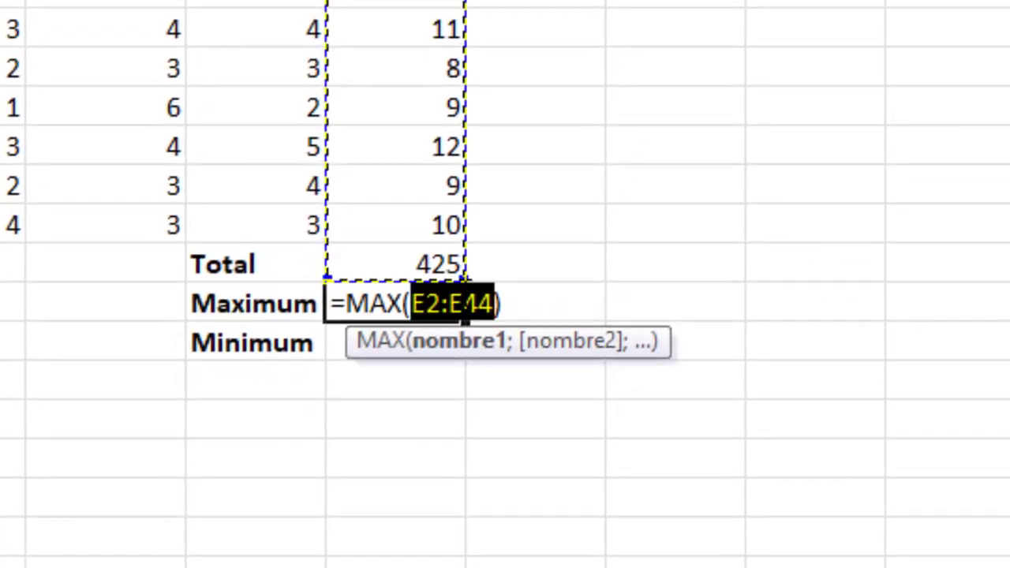
pyautogui.click(441, 303)
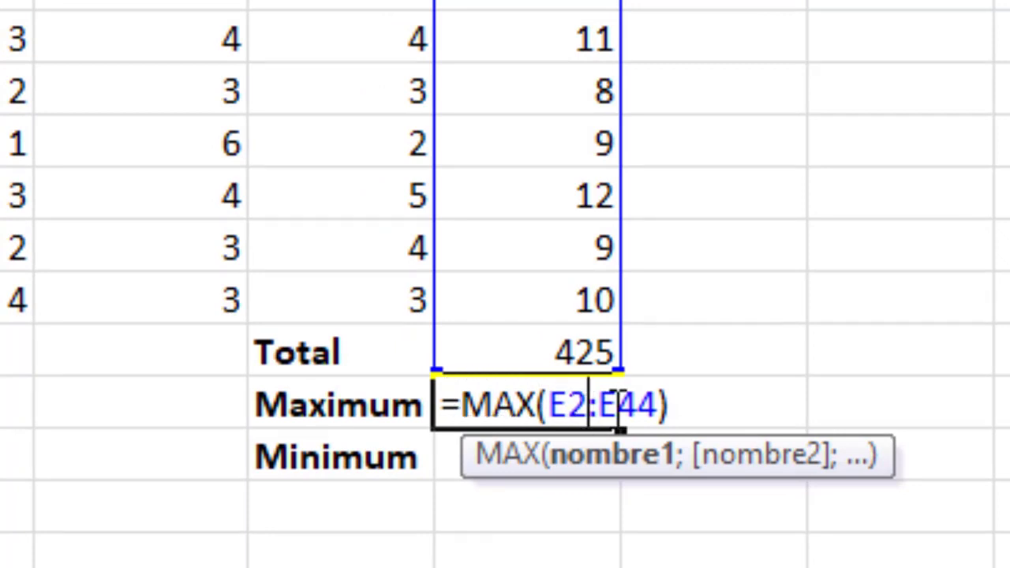
pyautogui.click(660, 404)
pyautogui.press('BackSpace')
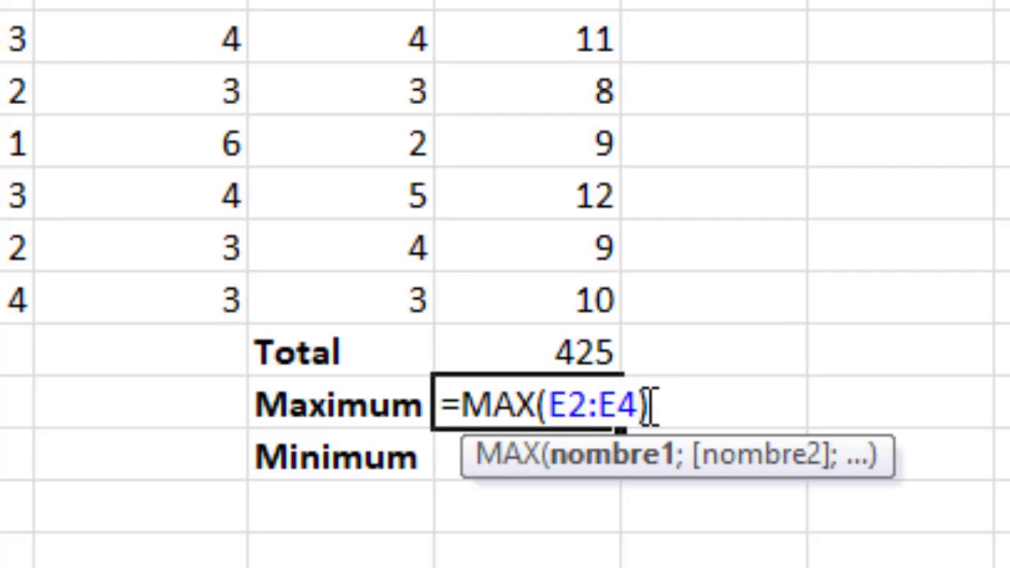
pyautogui.write('3')
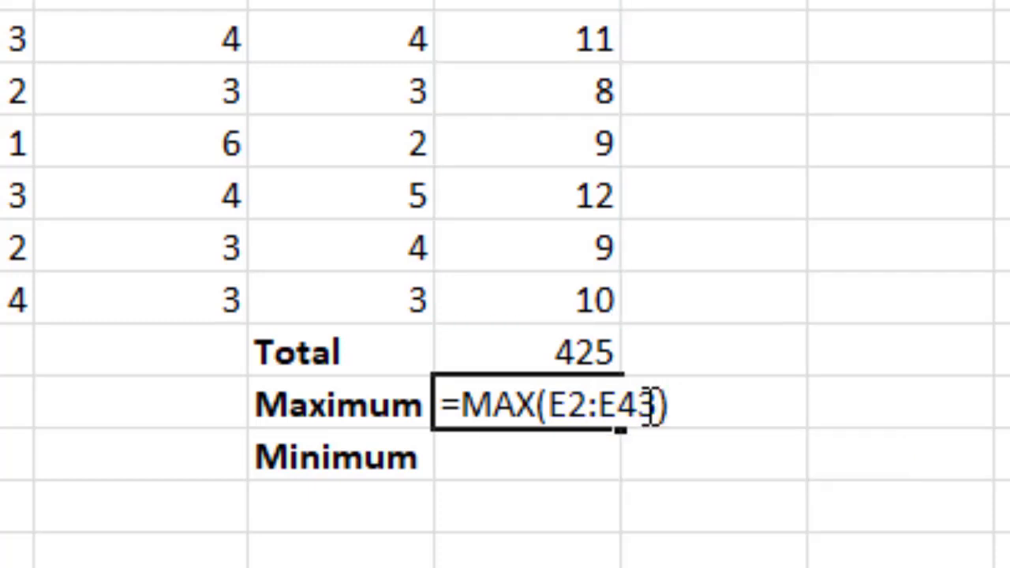
pyautogui.press('Return')
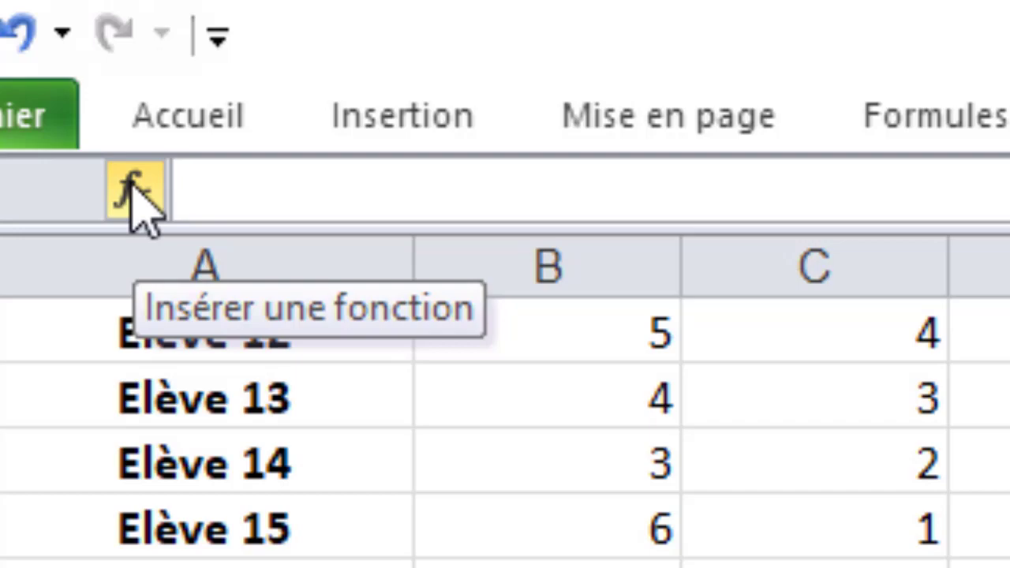
# Insert the MIN function in the Minimum cell, choosing it from the full list of functions (category Tous).
pyautogui.click(134, 189)
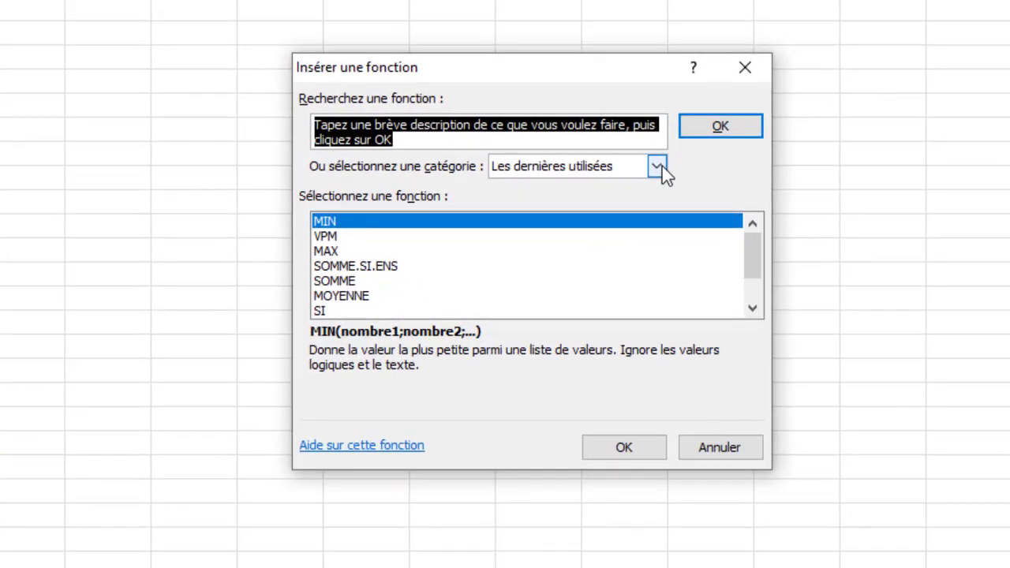
pyautogui.click(657, 168)
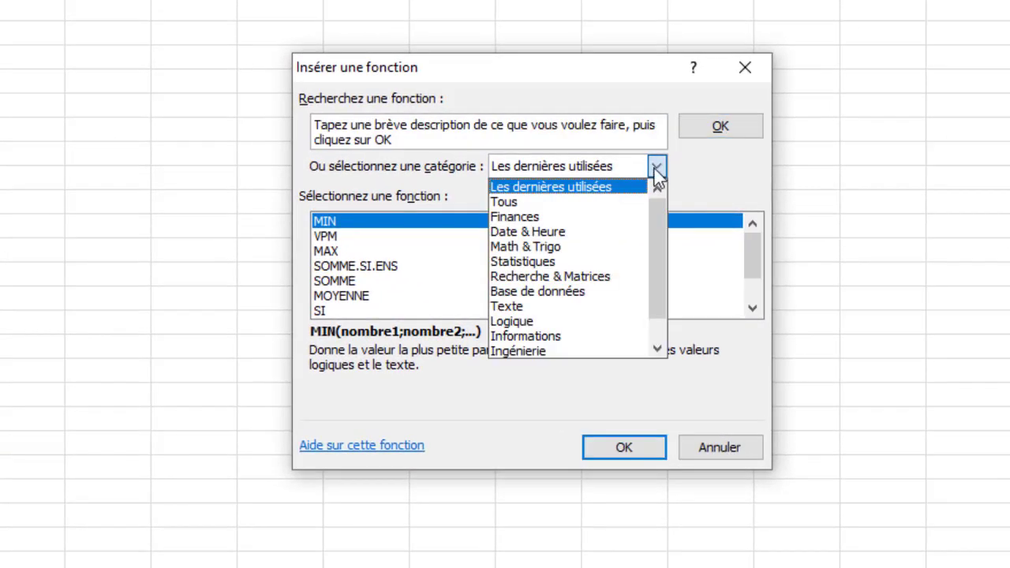
pyautogui.click(597, 204)
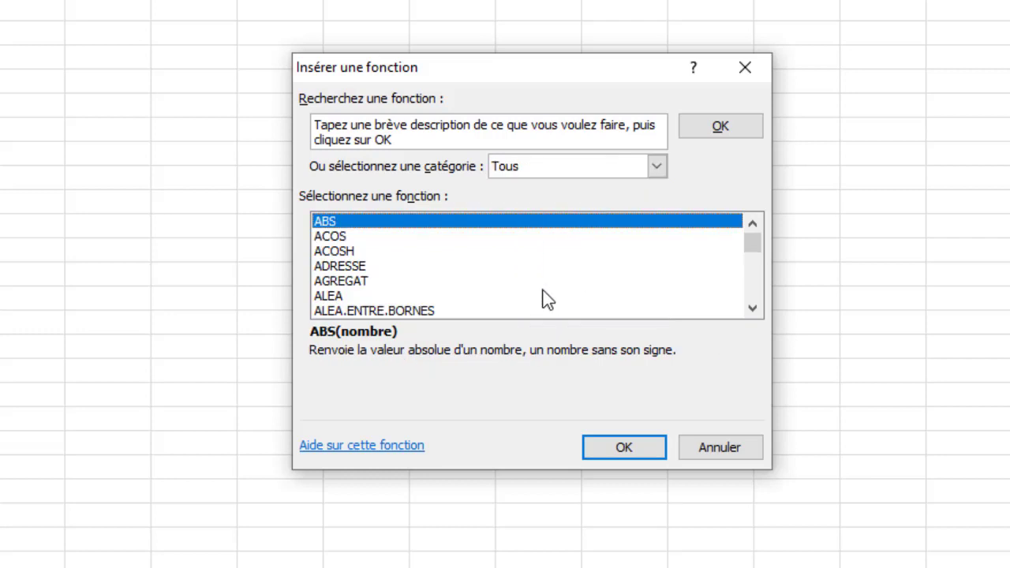
pyautogui.click(753, 309)
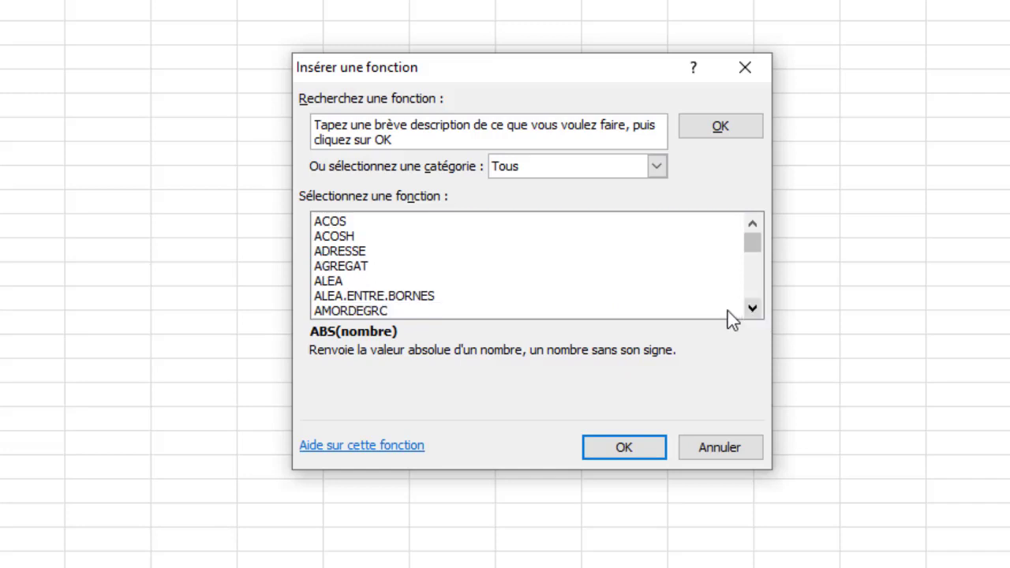
pyautogui.click(453, 296)
pyautogui.press('m')
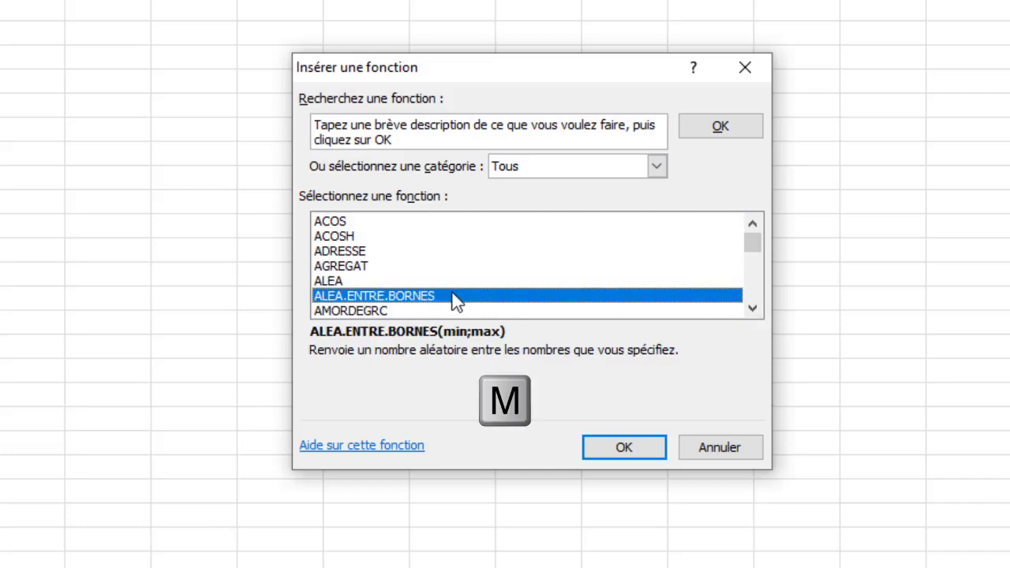
pyautogui.click(752, 310)
pyautogui.click(752, 310)
pyautogui.click(752, 310)
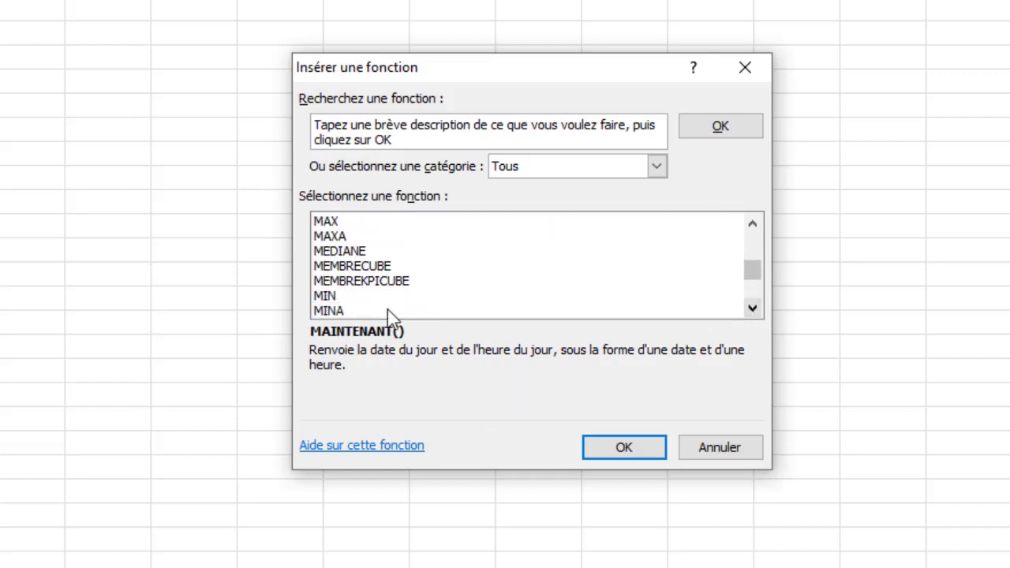
pyautogui.click(331, 296)
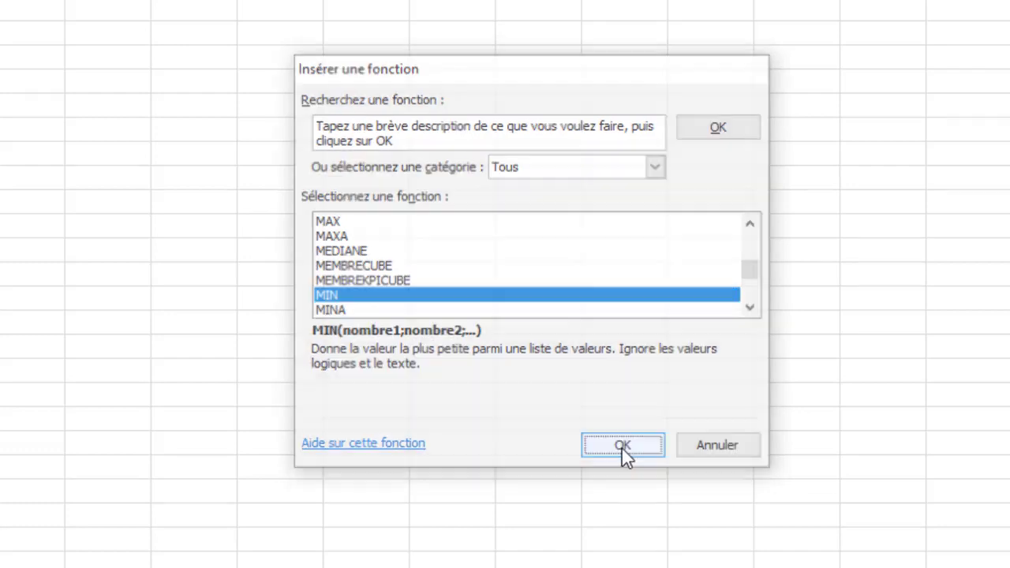
pyautogui.click(623, 447)
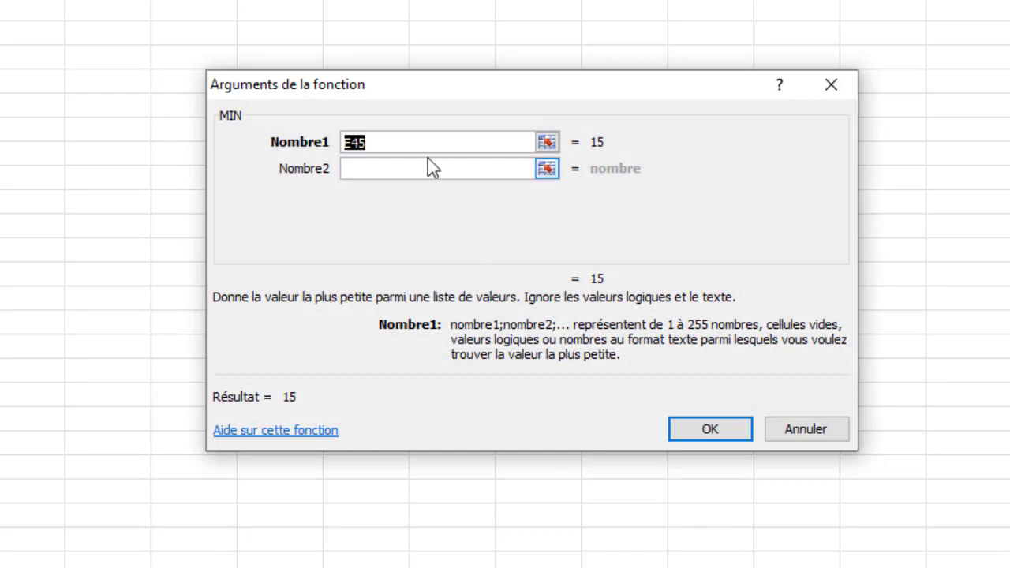
# Replace the MIN function's Nombre1 argument with the range e2:e43 and validate the formula.
pyautogui.press('Delete')
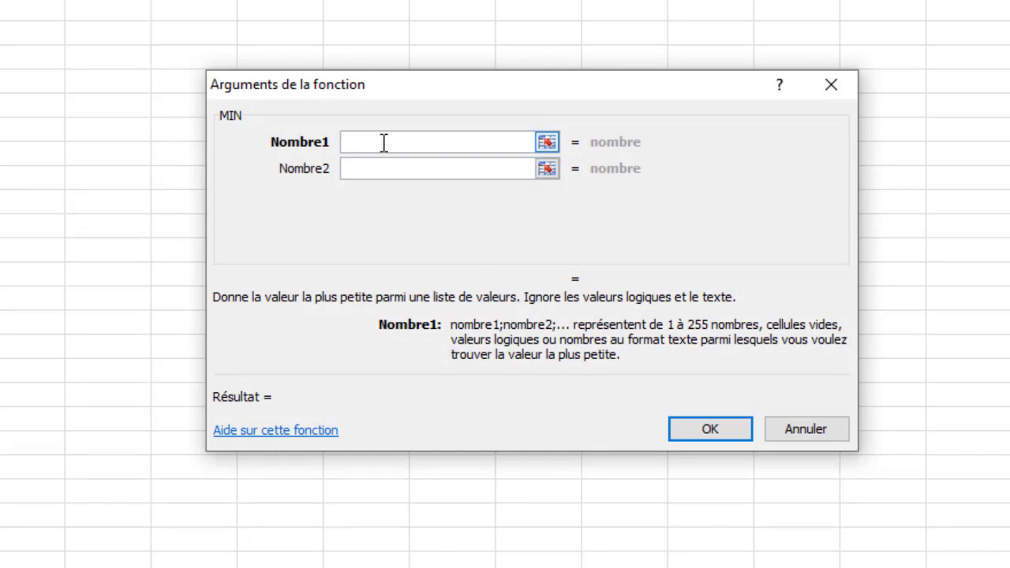
pyautogui.write('e2')
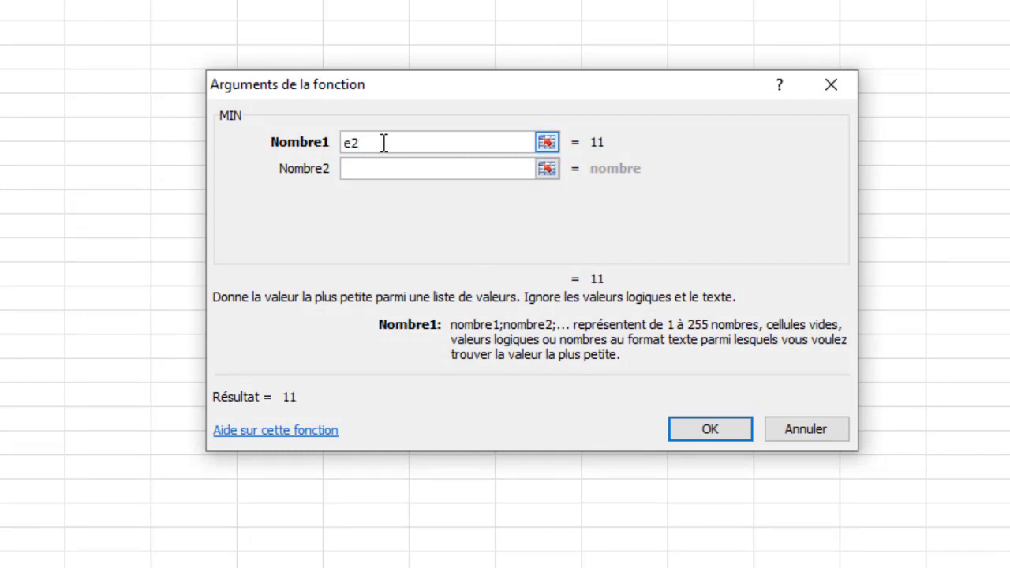
pyautogui.write(':e43')
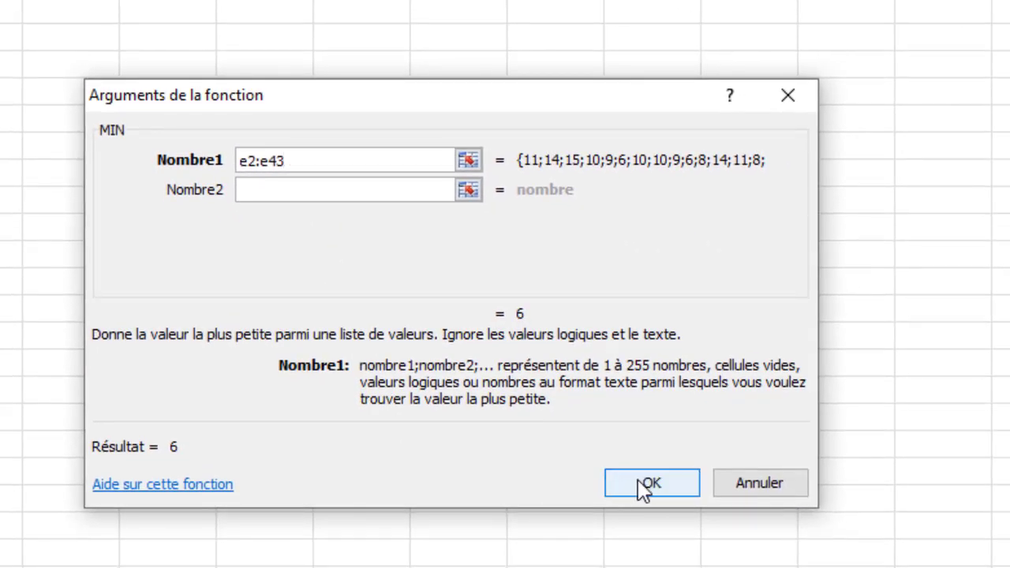
pyautogui.click(646, 487)
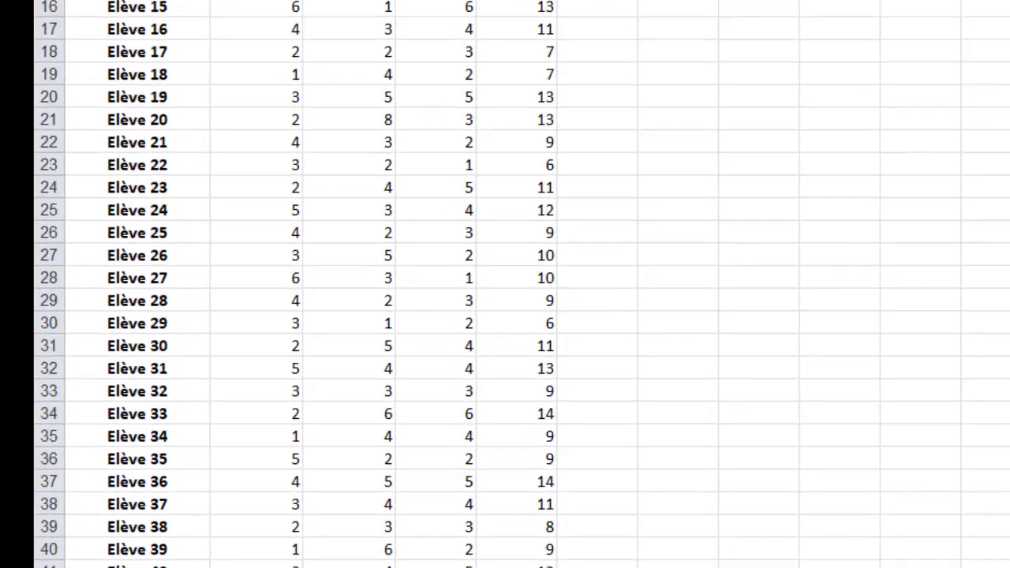
# Open the football tournament sheet and examine the cells to complete: Nombre de points F6:F10, Différence I6:I10, Maximum F11 and Minimum F12.
pyautogui.click(260, 470)
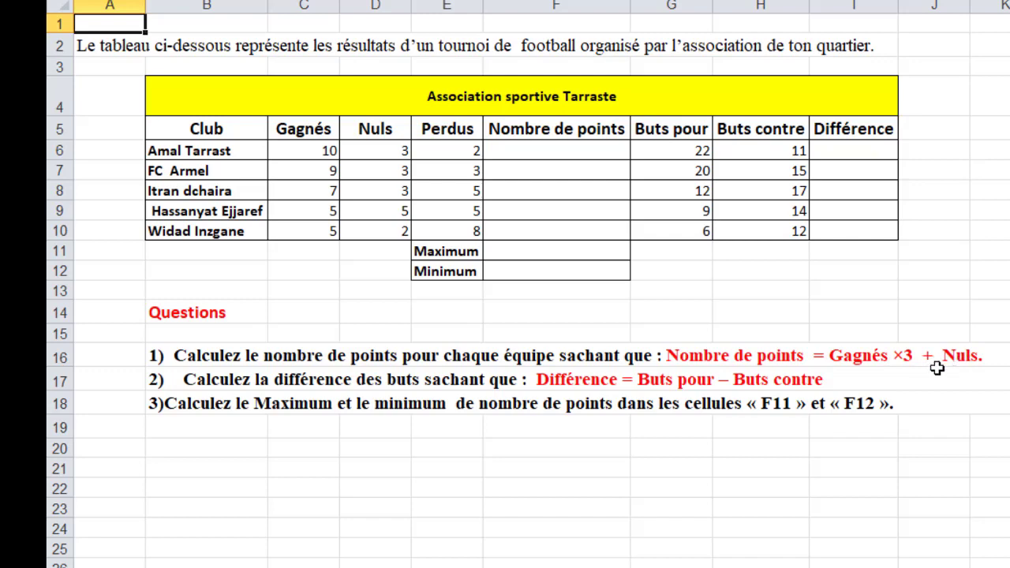
pyautogui.moveTo(578, 148); pyautogui.dragTo(565, 232)
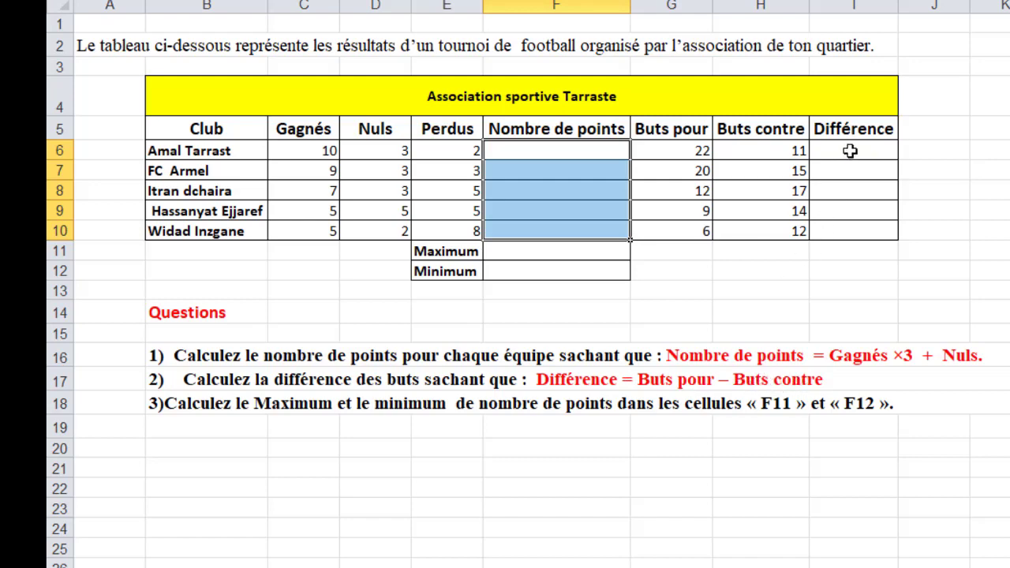
pyautogui.moveTo(849, 150); pyautogui.dragTo(841, 231)
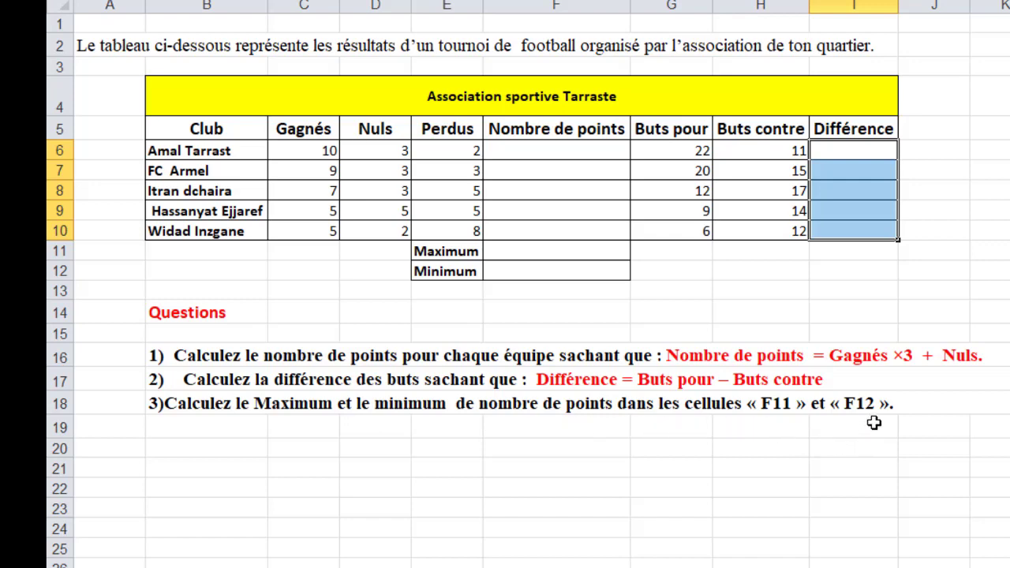
pyautogui.click(567, 253)
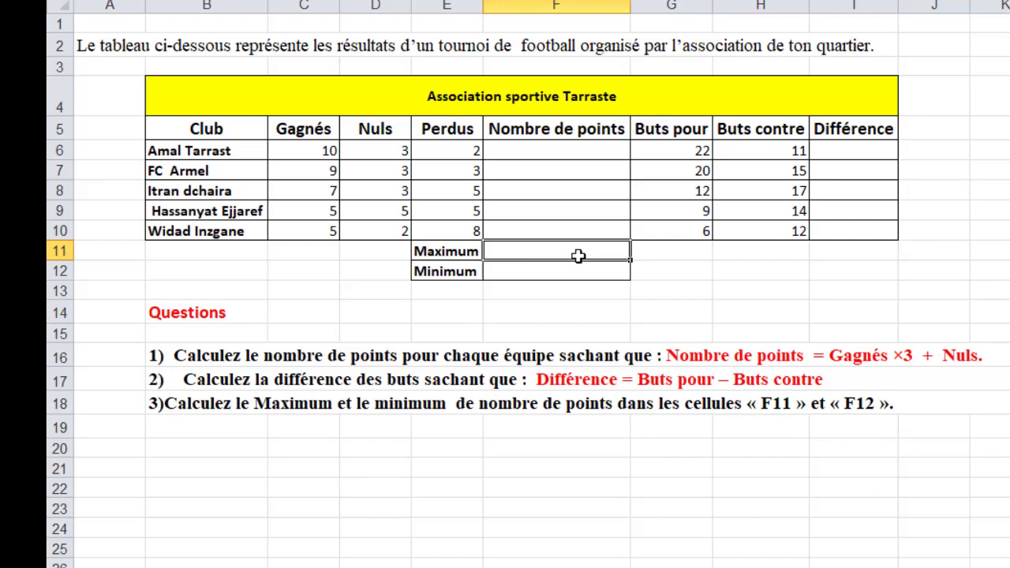
pyautogui.click(547, 272)
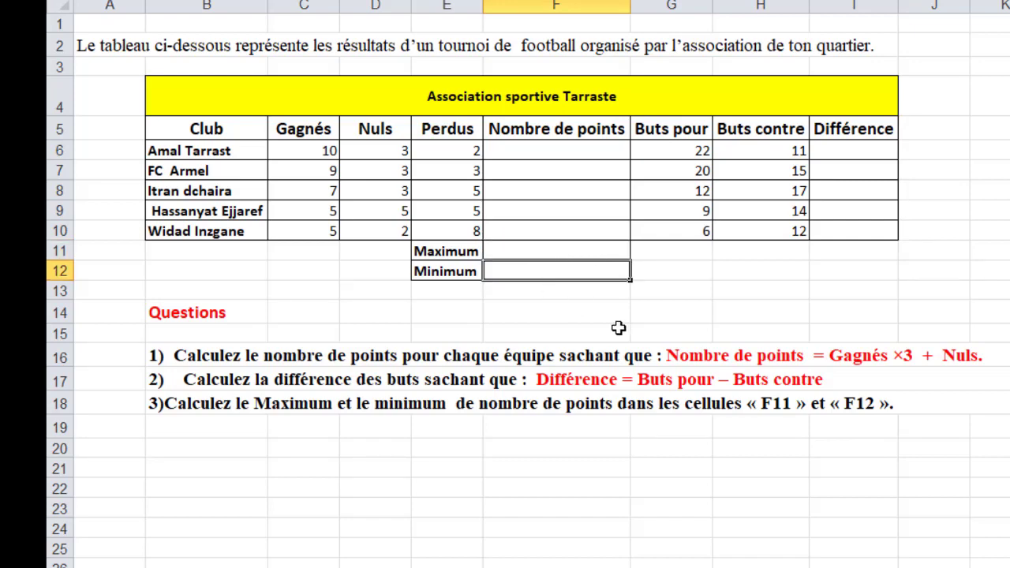